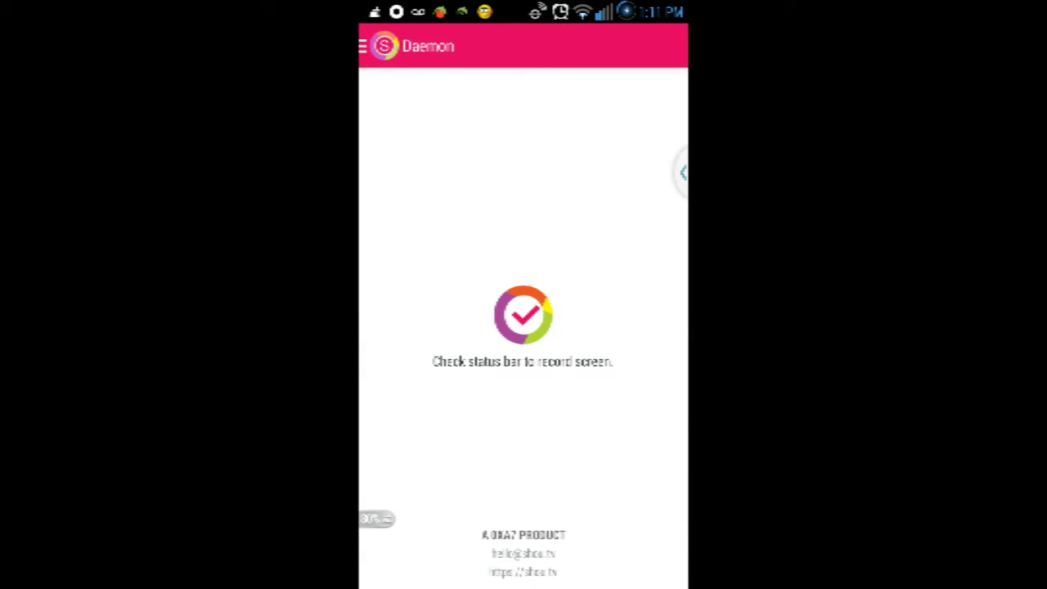
Go home and preview the rooting-apps folder (QR, Lambda, z4) and the ES/Box/Mega folder.
{"action": "key", "text": "Home"}
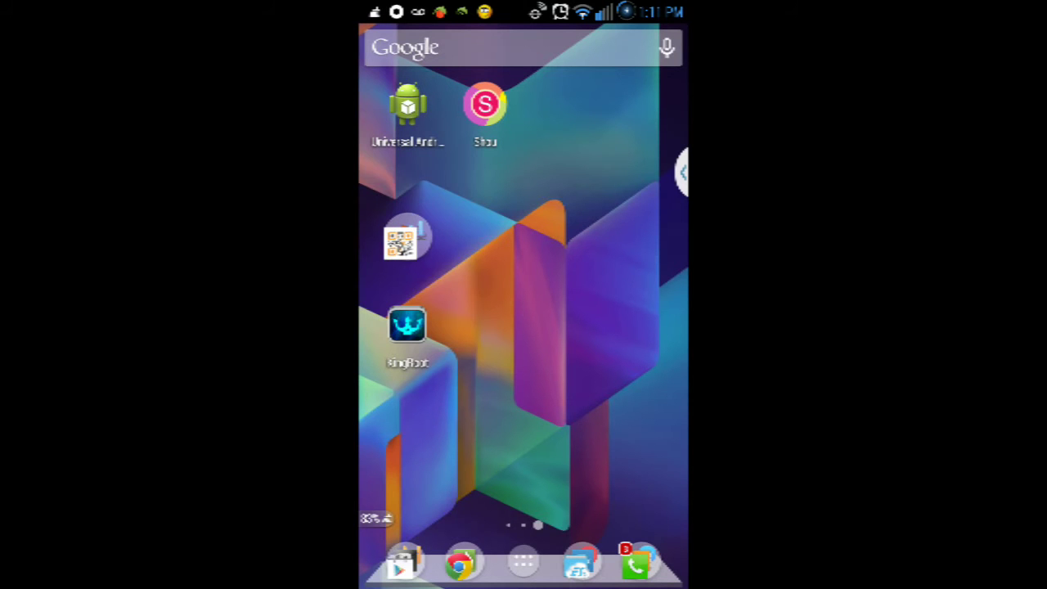
{"action": "left_click", "coordinate": [406, 237]}
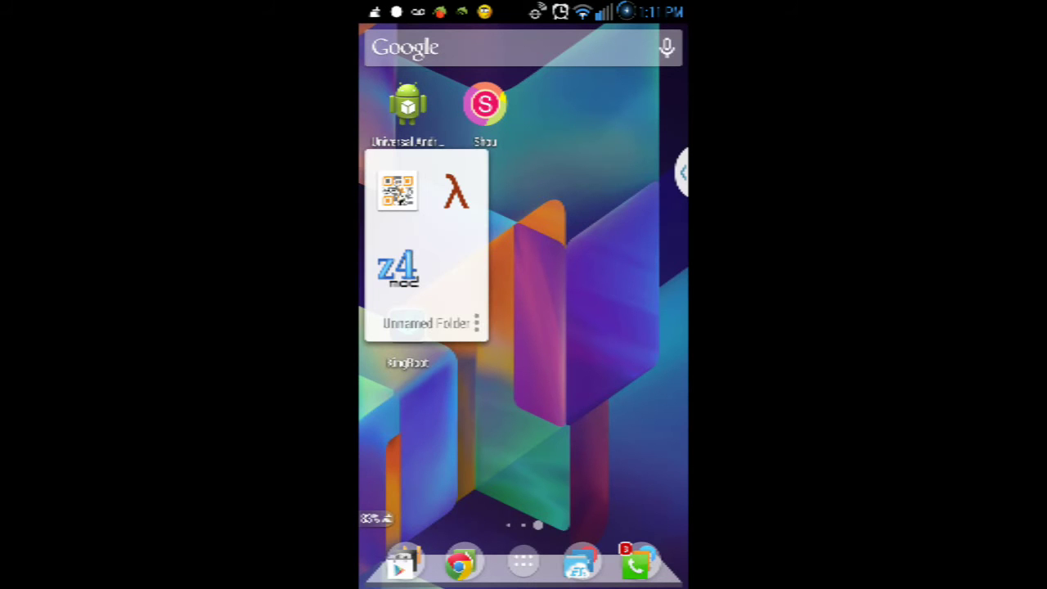
{"action": "key", "text": "Escape"}
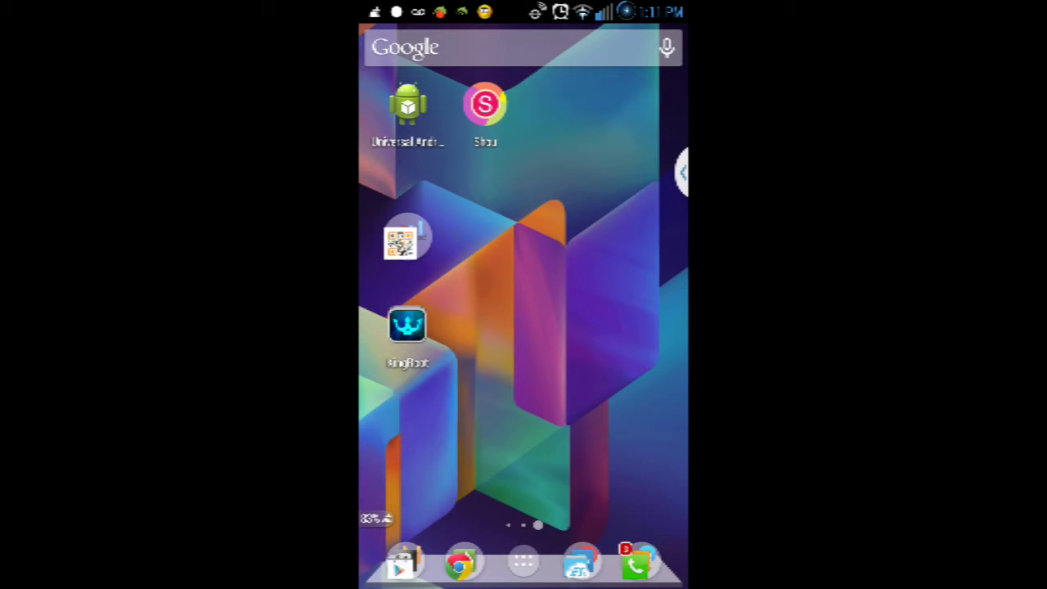
{"action": "left_click", "coordinate": [595, 562]}
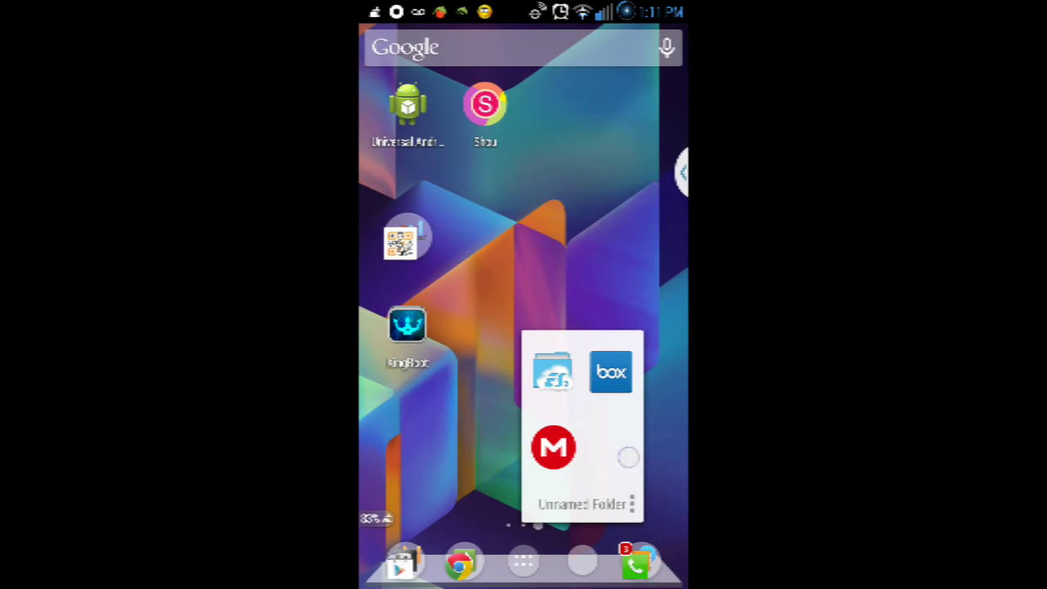
{"action": "key", "text": "Escape"}
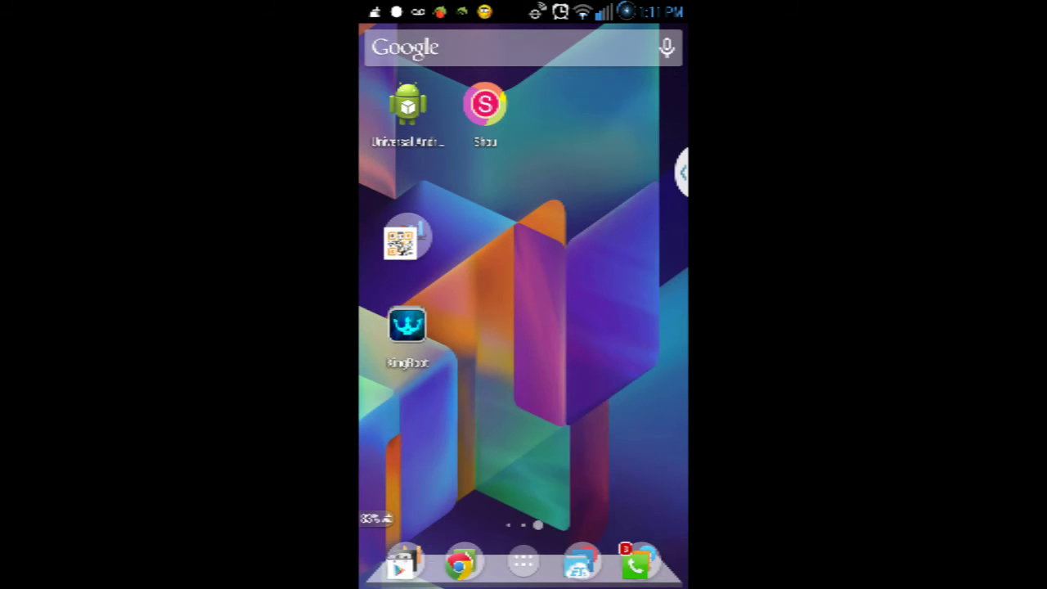
{"action": "left_click", "coordinate": [401, 561]}
{"action": "key", "text": "Escape"}
{"action": "key", "text": "Menu"}
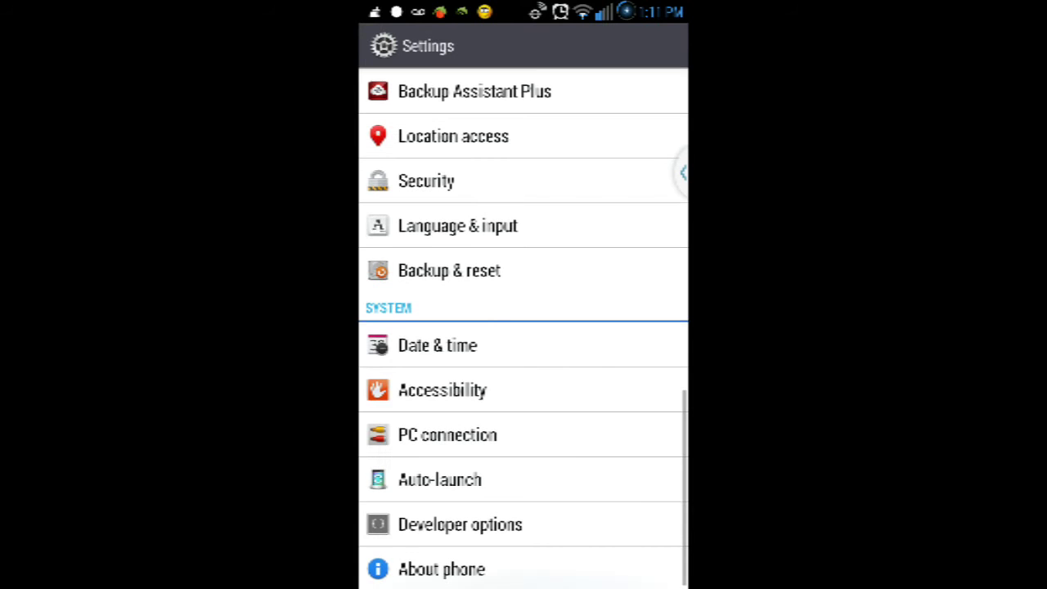
{"action": "scroll", "coordinate": [610, 342], "scroll_direction": "up", "scroll_amount": 3}
{"action": "left_click", "coordinate": [524, 357]}
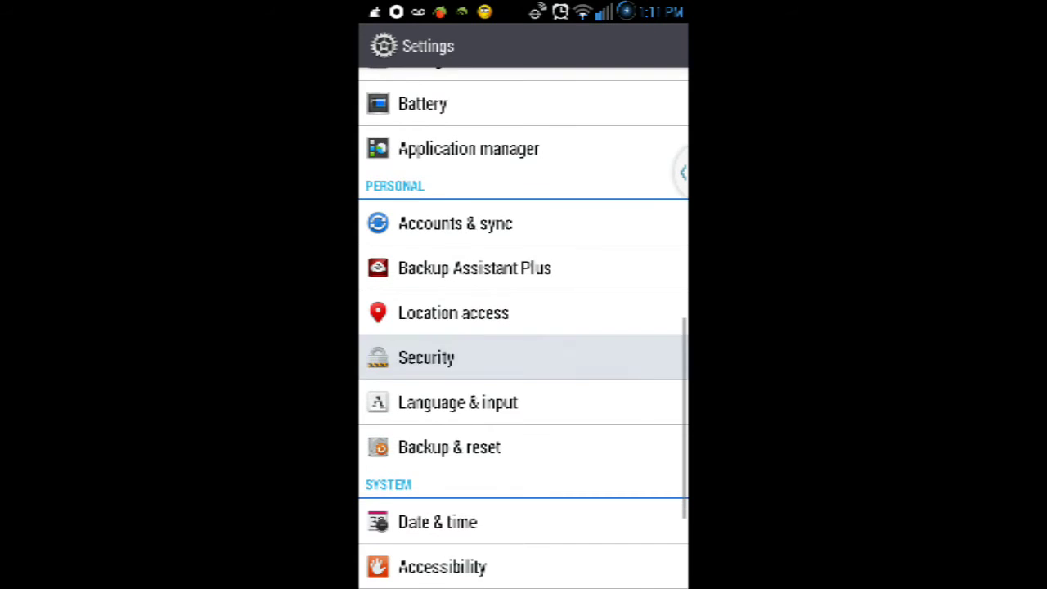
{"action": "scroll", "coordinate": [589, 479], "scroll_direction": "down", "scroll_amount": 3}
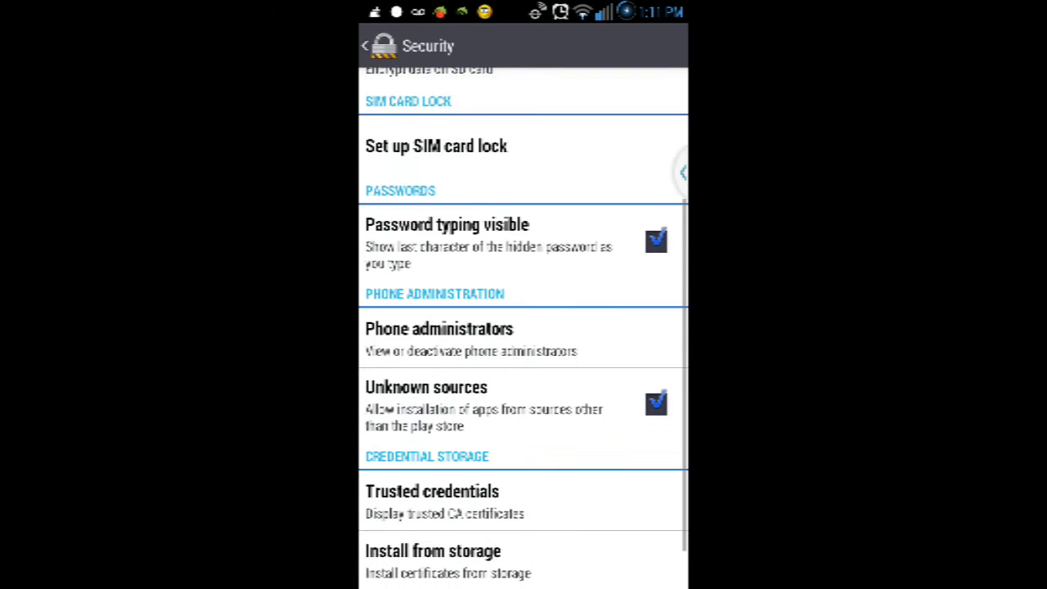
{"action": "scroll", "coordinate": [562, 430], "scroll_direction": "down", "scroll_amount": 1}
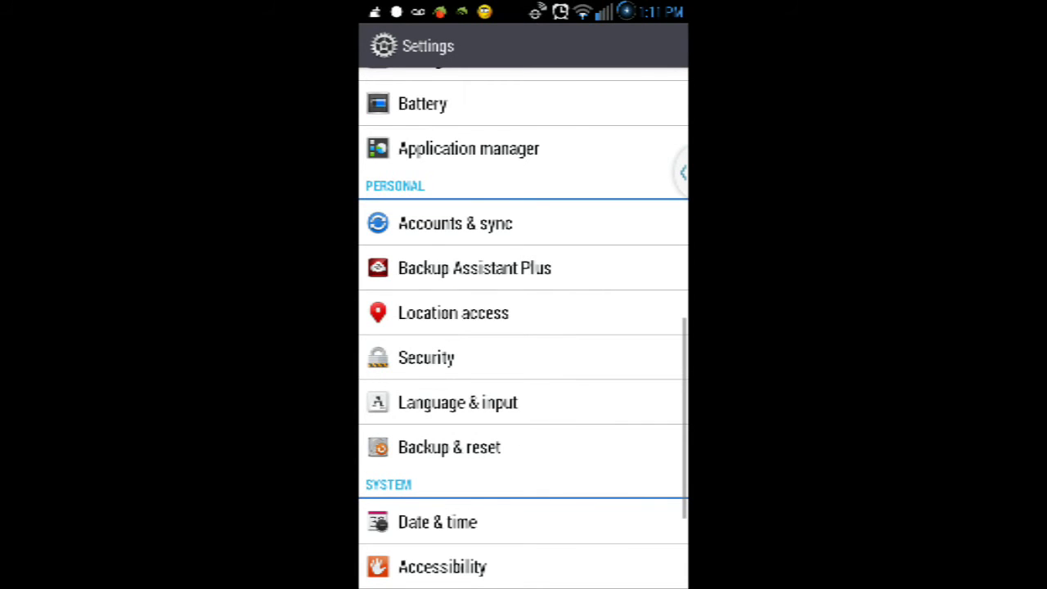
{"action": "scroll", "coordinate": [583, 286], "scroll_direction": "up", "scroll_amount": 10}
{"action": "scroll", "coordinate": [582, 327], "scroll_direction": "down", "scroll_amount": 15}
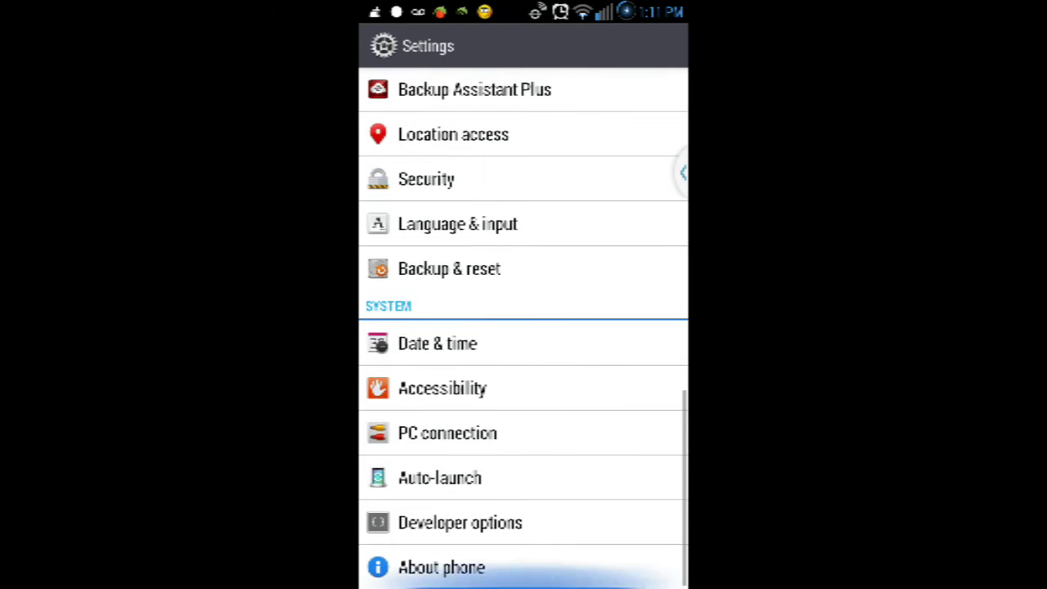
{"action": "scroll", "coordinate": [524, 327], "scroll_direction": "up", "scroll_amount": 10}
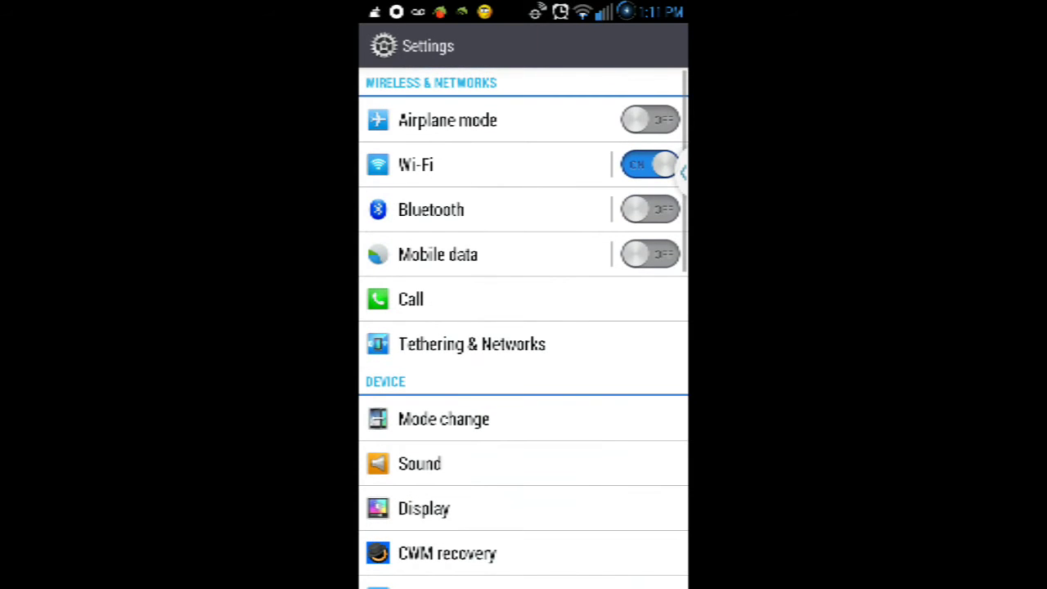
{"action": "scroll", "coordinate": [523, 327], "scroll_direction": "down", "scroll_amount": 15}
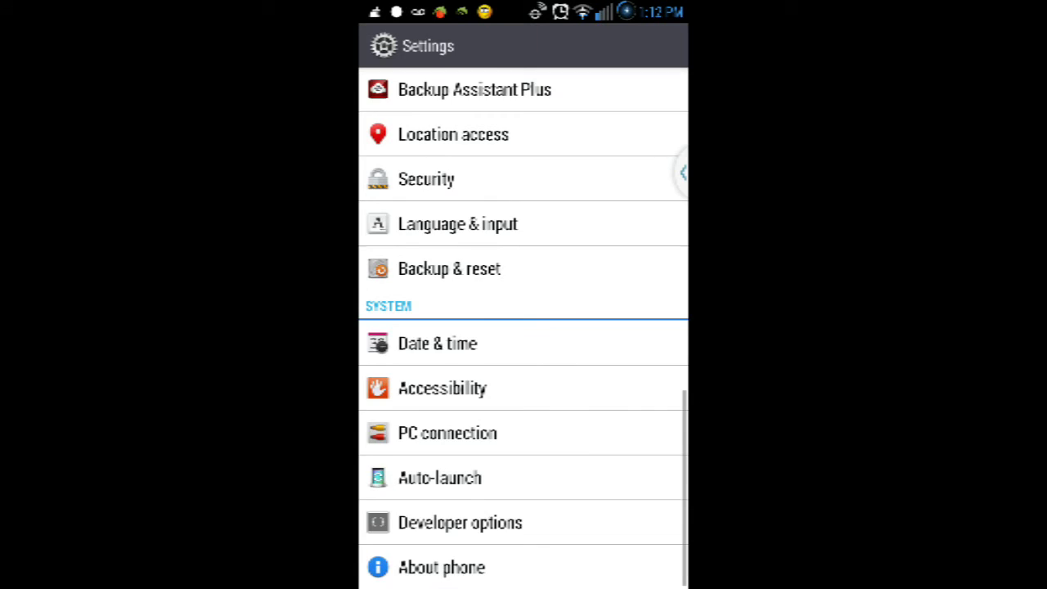
{"action": "scroll", "coordinate": [523, 328], "scroll_direction": "up", "scroll_amount": 10}
{"action": "scroll", "coordinate": [524, 327], "scroll_direction": "down", "scroll_amount": 10}
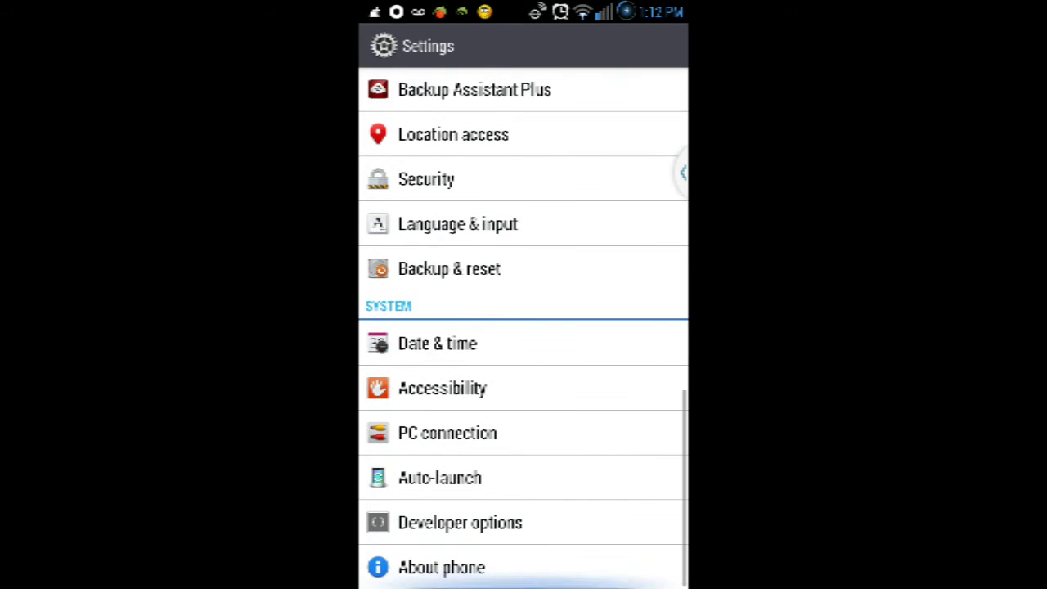
{"action": "scroll", "coordinate": [523, 327], "scroll_direction": "up", "scroll_amount": 10}
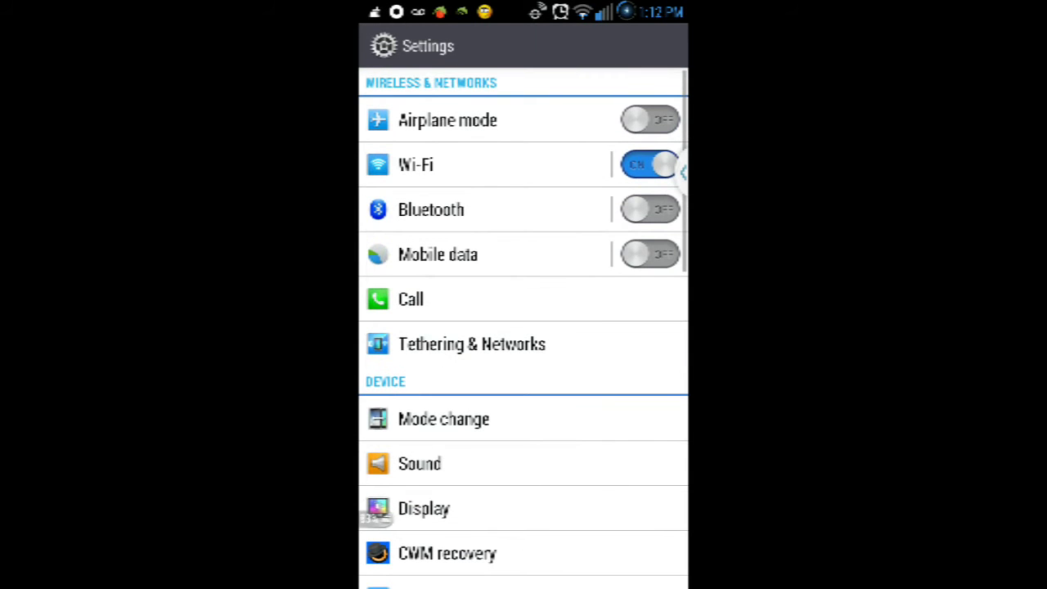
{"action": "key", "text": "Home"}
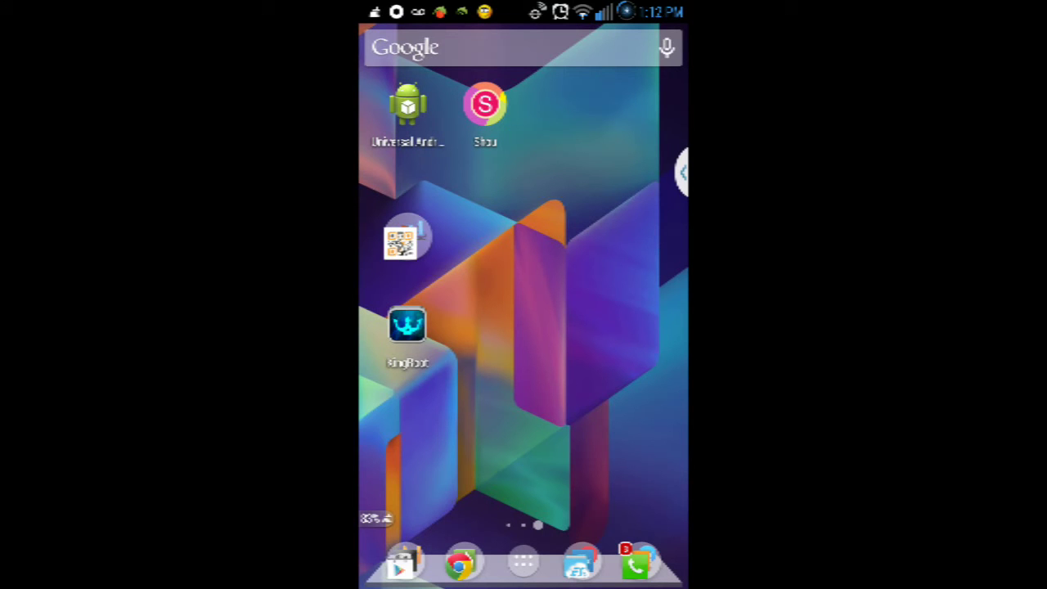
{"action": "left_click", "coordinate": [400, 563]}
{"action": "key", "text": "Escape"}
{"action": "left_click_drag", "start_coordinate": [425, 327], "coordinate": [638, 327]}
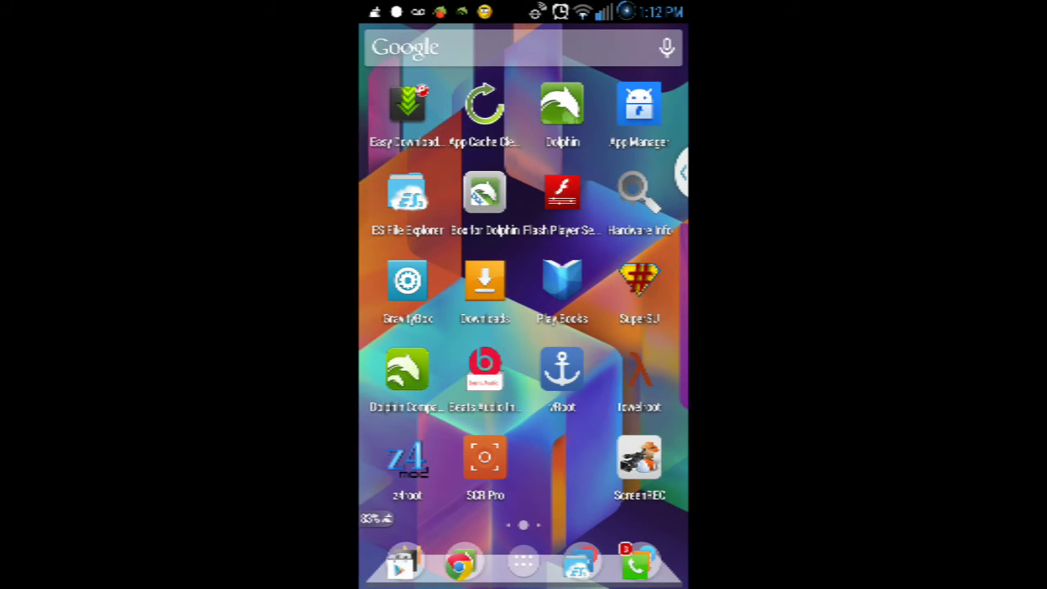
{"action": "left_click_drag", "start_coordinate": [638, 328], "coordinate": [425, 327]}
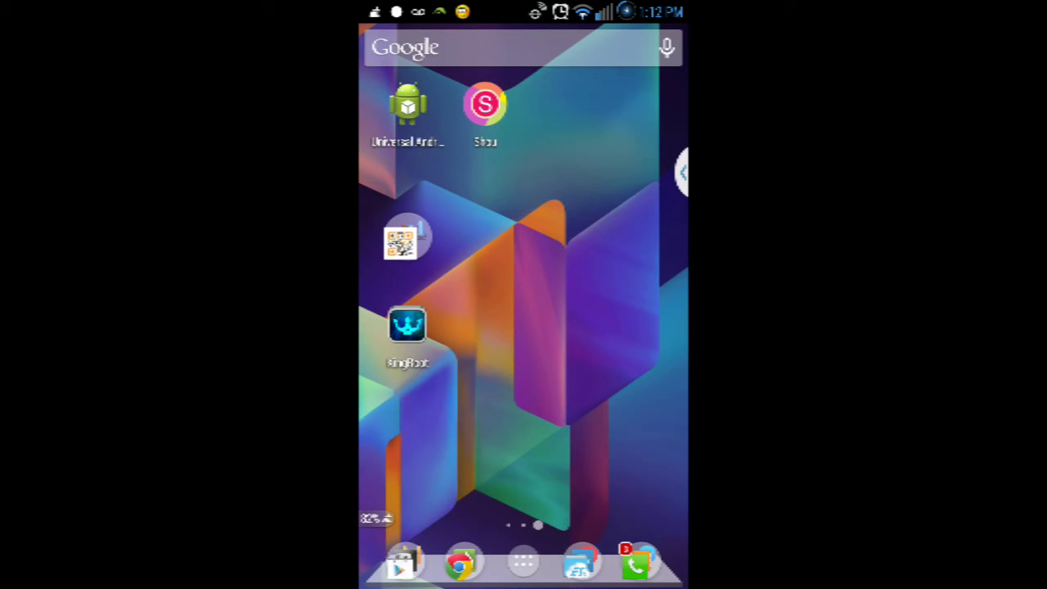
{"action": "left_click_drag", "start_coordinate": [507, 388], "coordinate": [654, 388]}
{"action": "left_click_drag", "start_coordinate": [621, 327], "coordinate": [425, 327]}
{"action": "mouse_move", "coordinate": [502, 357]}
{"action": "left_mouse_down"}
{"action": "mouse_move", "coordinate": [654, 357]}
{"action": "mouse_move", "coordinate": [425, 357]}
{"action": "left_mouse_up"}
{"action": "left_click", "coordinate": [402, 239]}
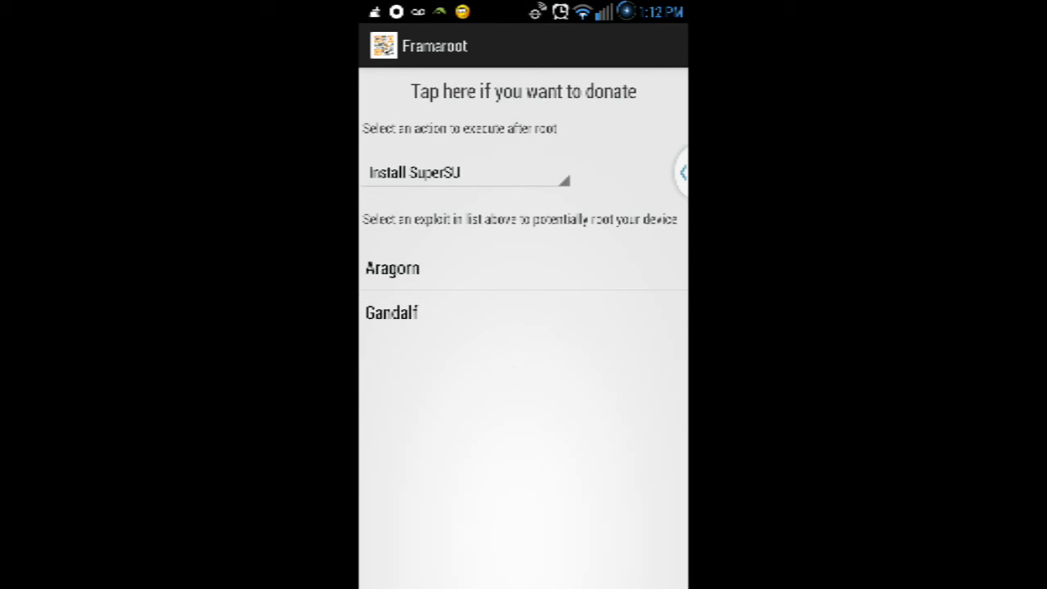
{"action": "left_click", "coordinate": [471, 422]}
{"action": "left_click", "coordinate": [512, 381]}
{"action": "left_click", "coordinate": [524, 463]}
{"action": "left_click", "coordinate": [548, 371]}
{"action": "left_click", "coordinate": [466, 172]}
{"action": "left_click", "coordinate": [418, 213]}
{"action": "mouse_move", "coordinate": [575, 7]}
{"action": "left_mouse_down"}
{"action": "mouse_move", "coordinate": [628, 170]}
{"action": "mouse_move", "coordinate": [629, 33]}
{"action": "left_mouse_up"}
{"action": "key", "text": "Home"}
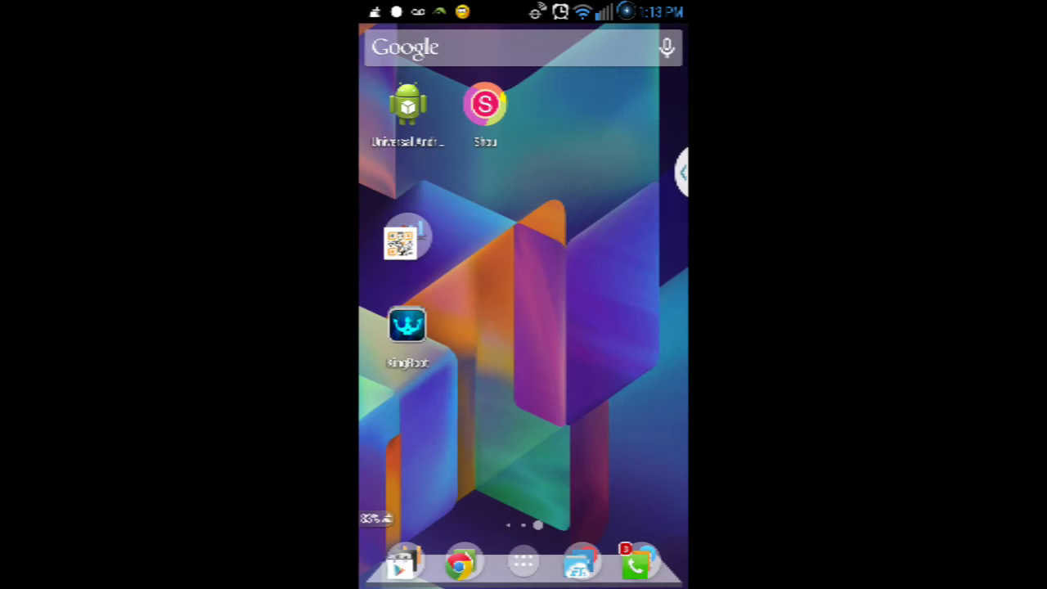
{"action": "left_click", "coordinate": [407, 239]}
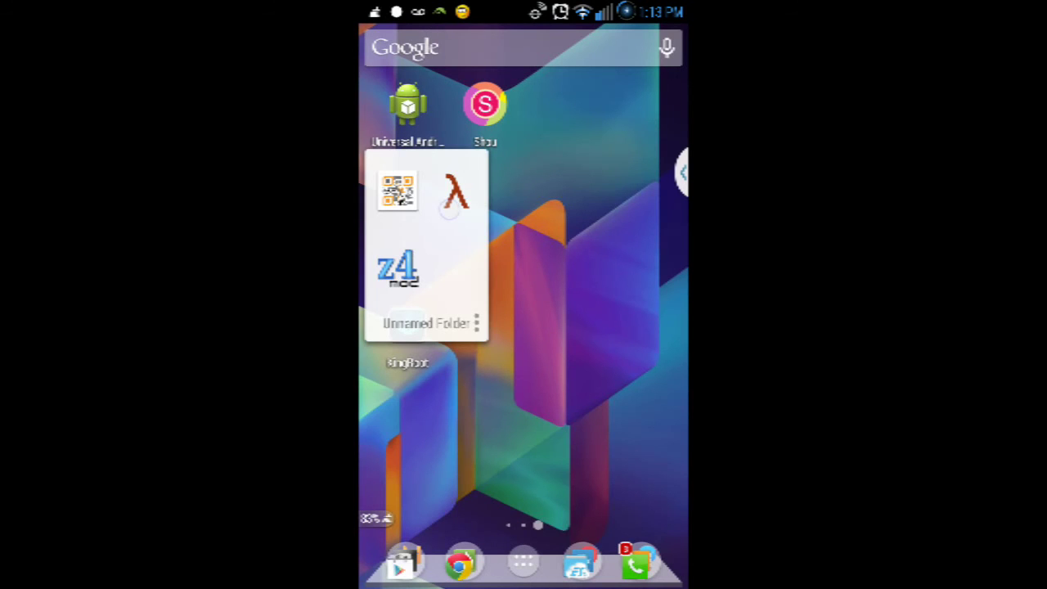
{"action": "left_click", "coordinate": [450, 192]}
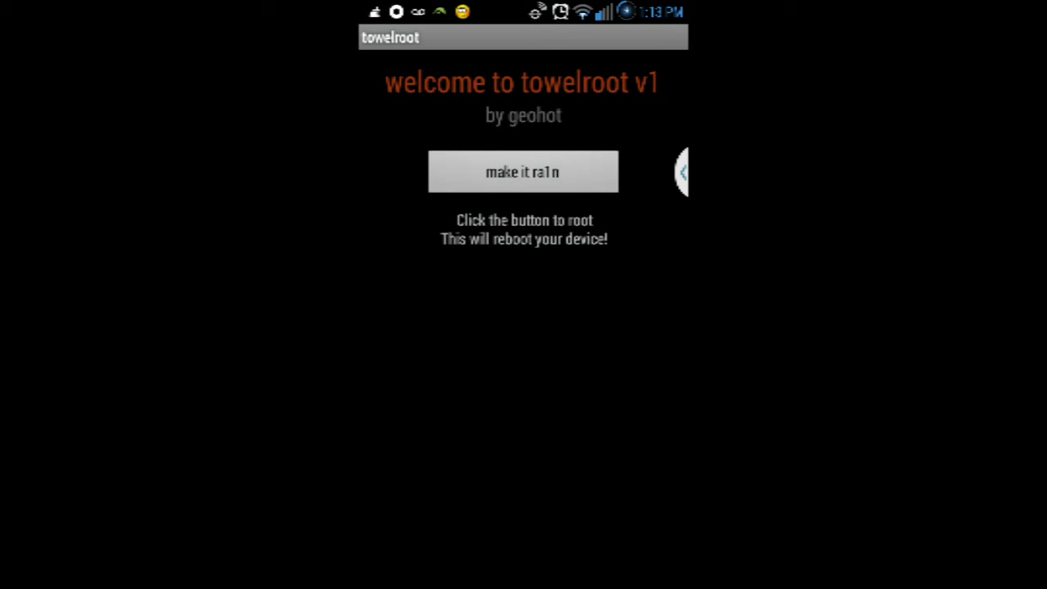
{"action": "key", "text": "Home"}
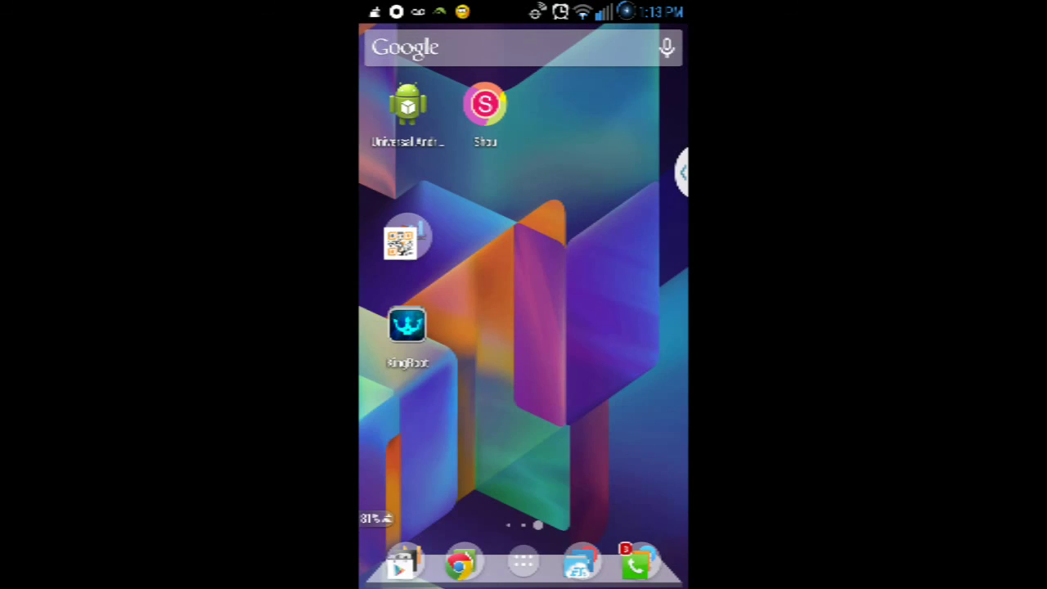
{"action": "mouse_move", "coordinate": [480, 423]}
{"action": "left_mouse_down"}
{"action": "mouse_move", "coordinate": [652, 331]}
{"action": "mouse_move", "coordinate": [425, 327]}
{"action": "left_mouse_up"}
{"action": "left_click", "coordinate": [402, 562]}
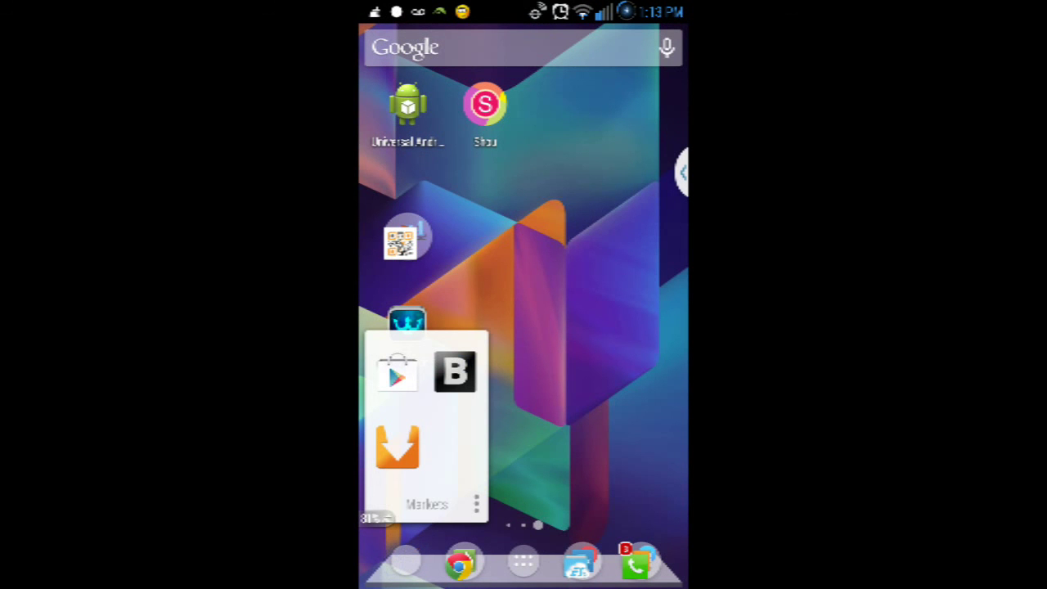
{"action": "left_click", "coordinate": [623, 382]}
{"action": "left_click", "coordinate": [407, 260]}
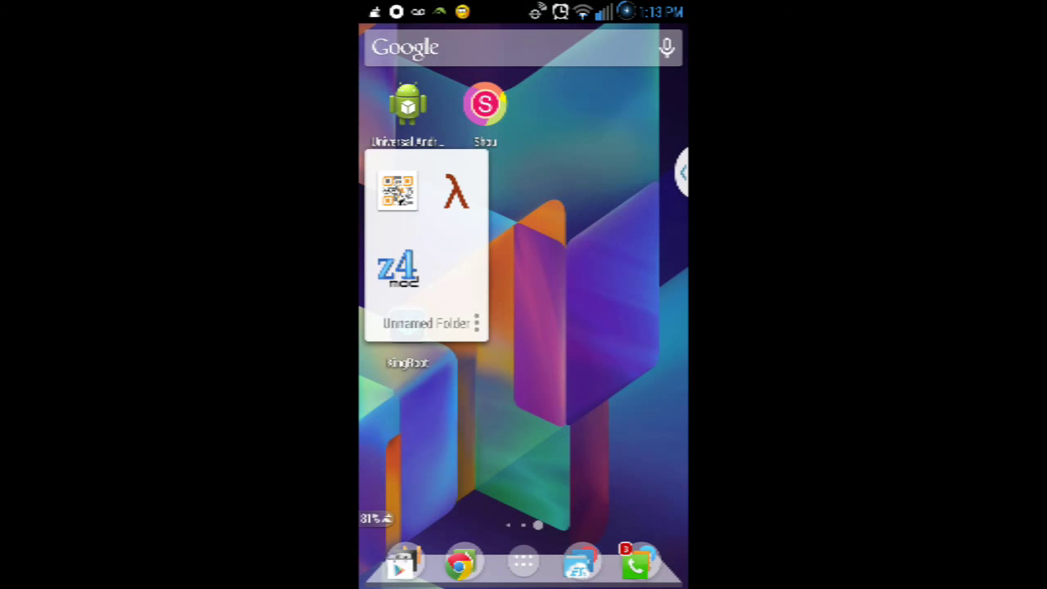
{"action": "left_click", "coordinate": [515, 430]}
{"action": "left_click", "coordinate": [401, 241]}
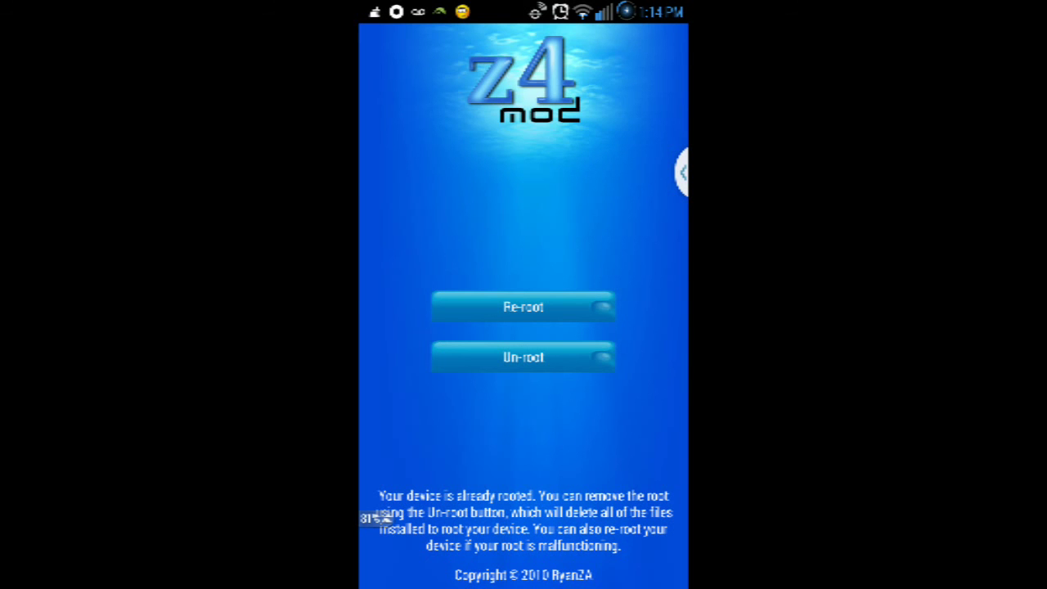
{"action": "key", "text": "Escape"}
{"action": "mouse_move", "coordinate": [425, 327]}
{"action": "left_mouse_down"}
{"action": "mouse_move", "coordinate": [638, 327]}
{"action": "mouse_move", "coordinate": [425, 327]}
{"action": "left_mouse_up"}
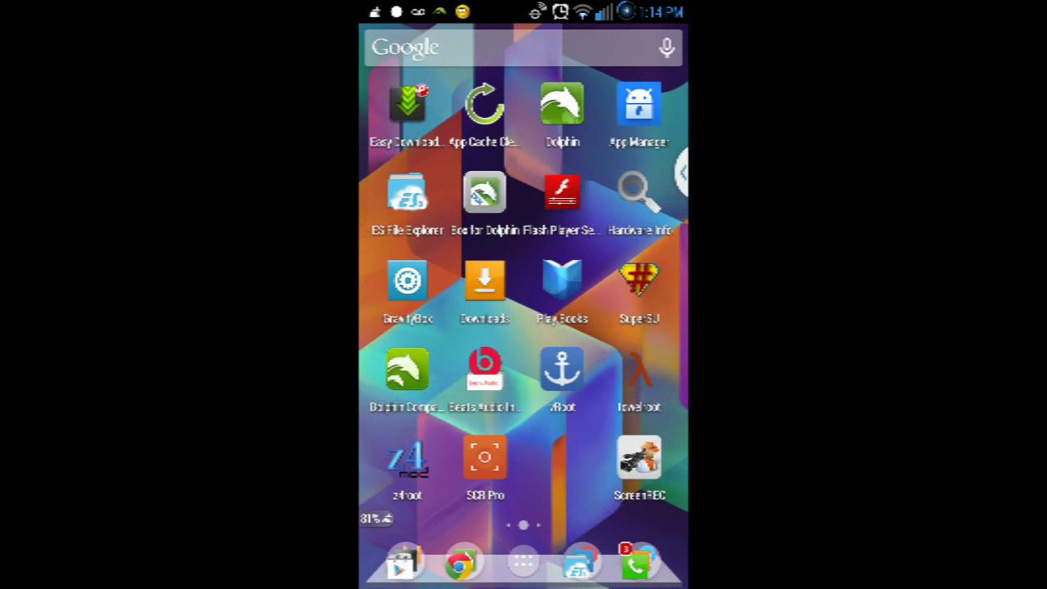
{"action": "left_click_drag", "start_coordinate": [638, 328], "coordinate": [425, 327]}
{"action": "left_click", "coordinate": [405, 239]}
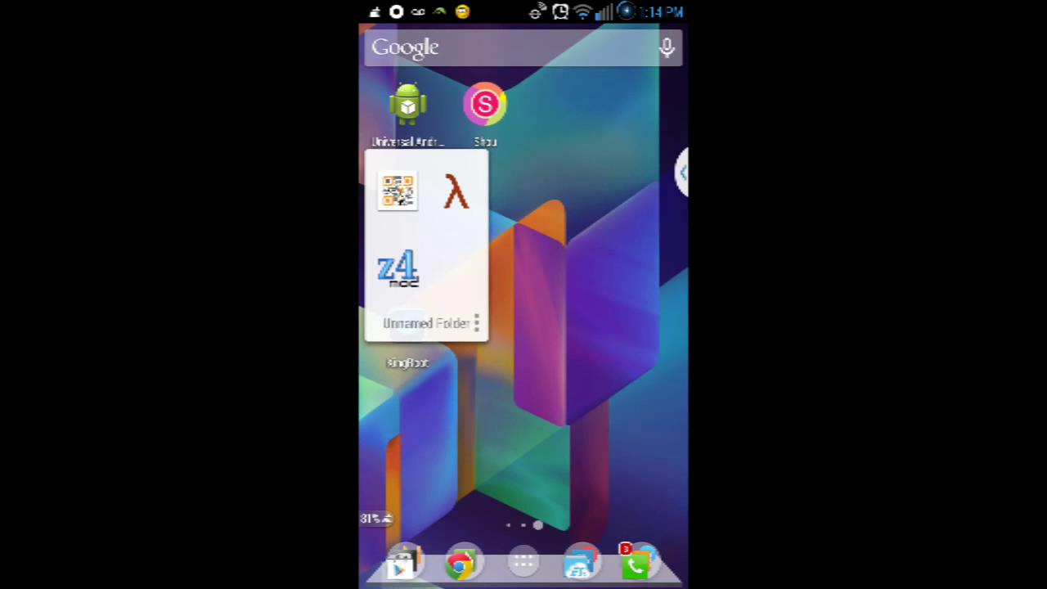
{"action": "key", "text": "Escape"}
{"action": "left_click", "coordinate": [523, 562]}
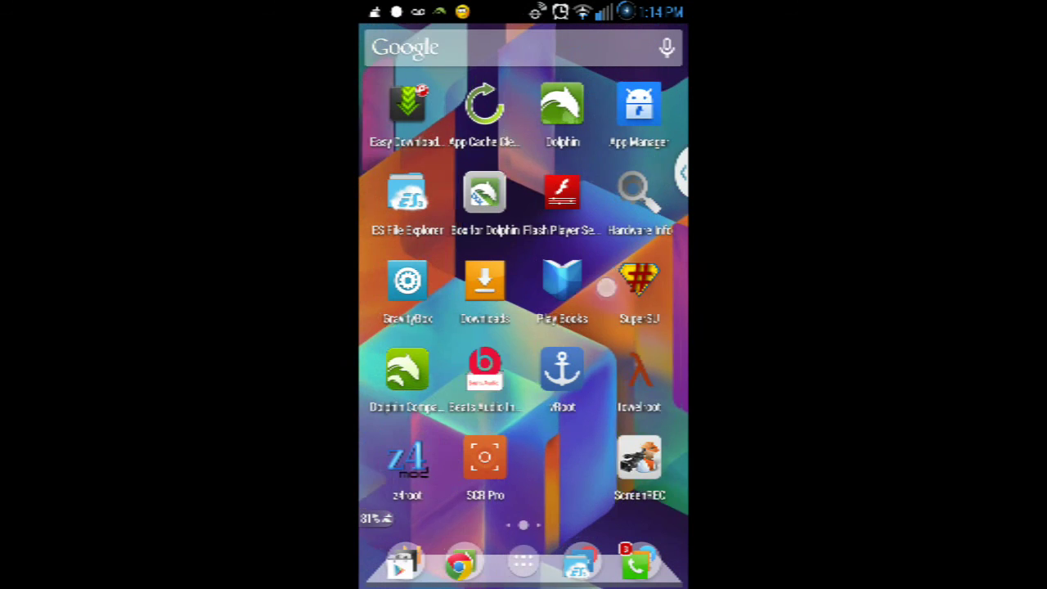
{"action": "key", "text": "Escape"}
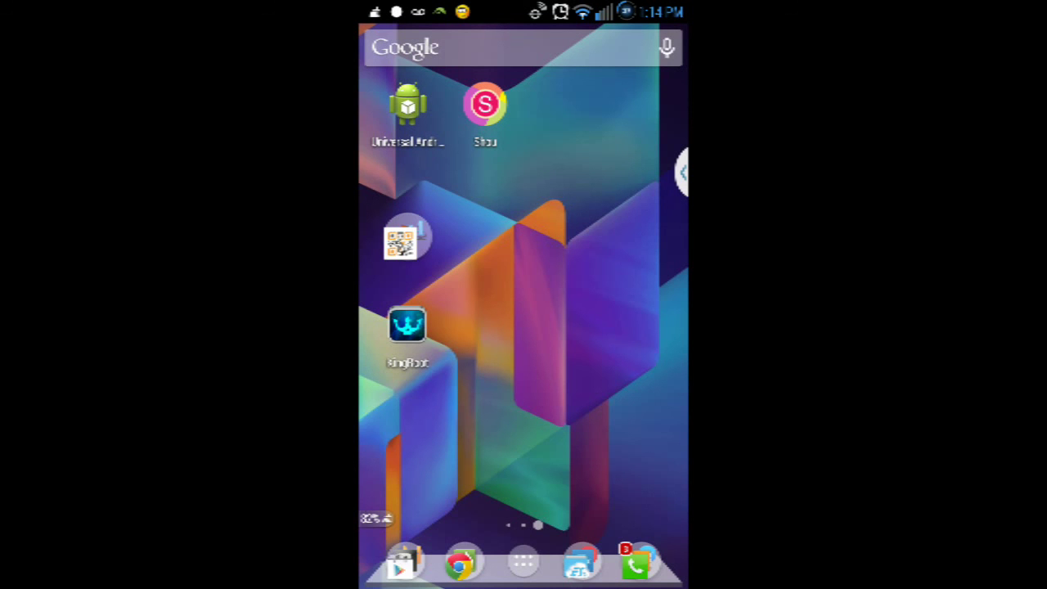
{"action": "mouse_move", "coordinate": [434, 373]}
{"action": "left_mouse_down"}
{"action": "mouse_move", "coordinate": [596, 374]}
{"action": "mouse_move", "coordinate": [442, 402]}
{"action": "left_mouse_up"}
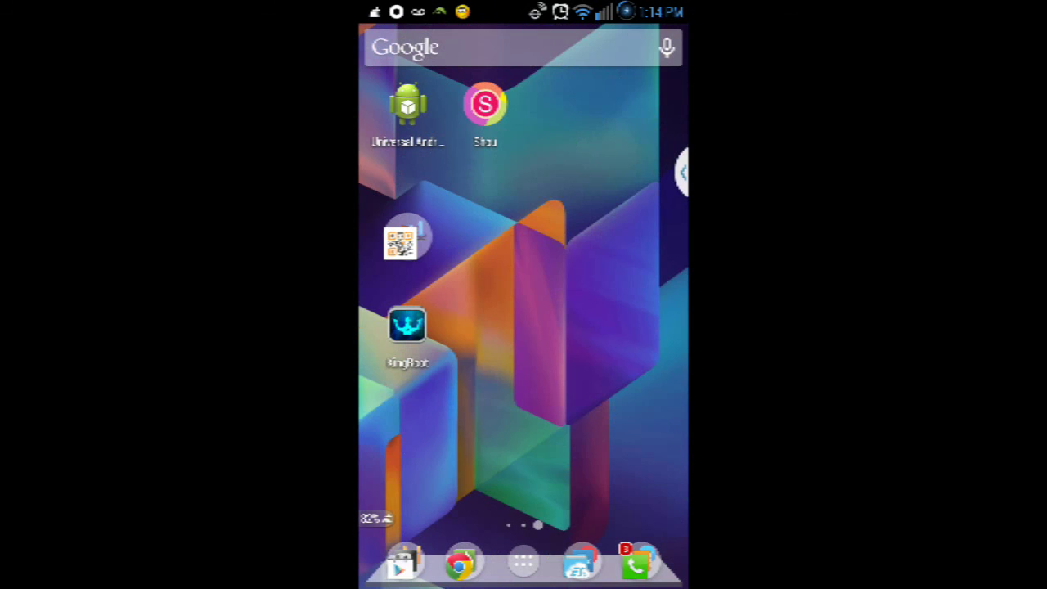